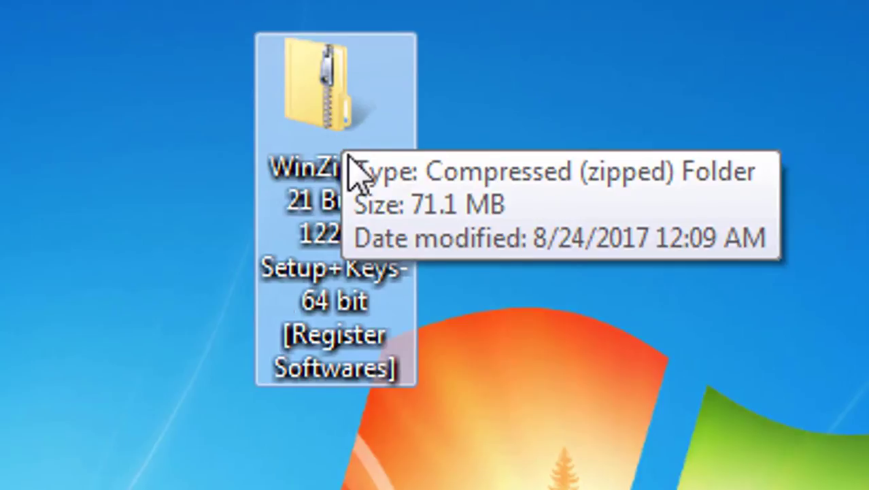
Open the zip package's 1-Setup folder and run the winzip210-64 installer
double_click(352, 165)
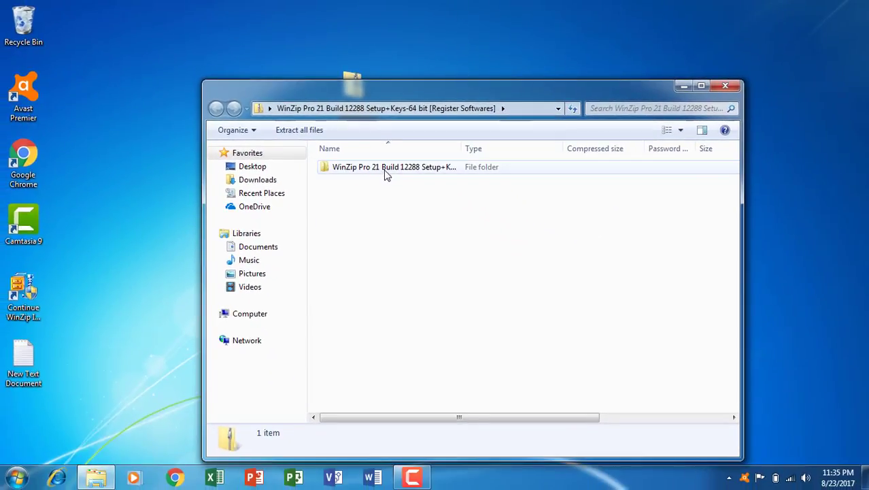
double_click(382, 167)
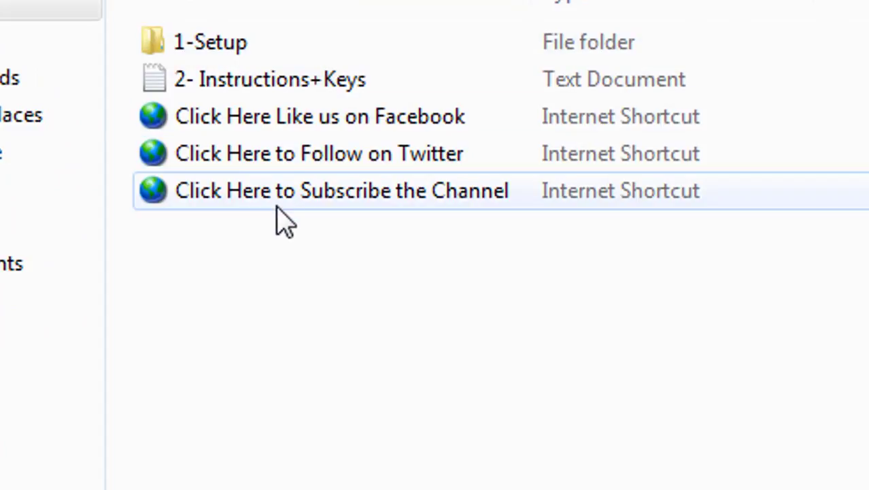
double_click(281, 51)
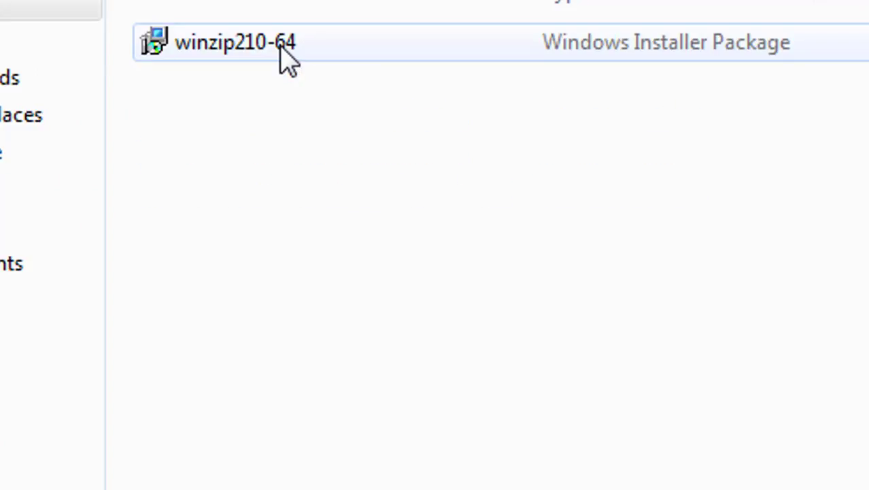
click(336, 52)
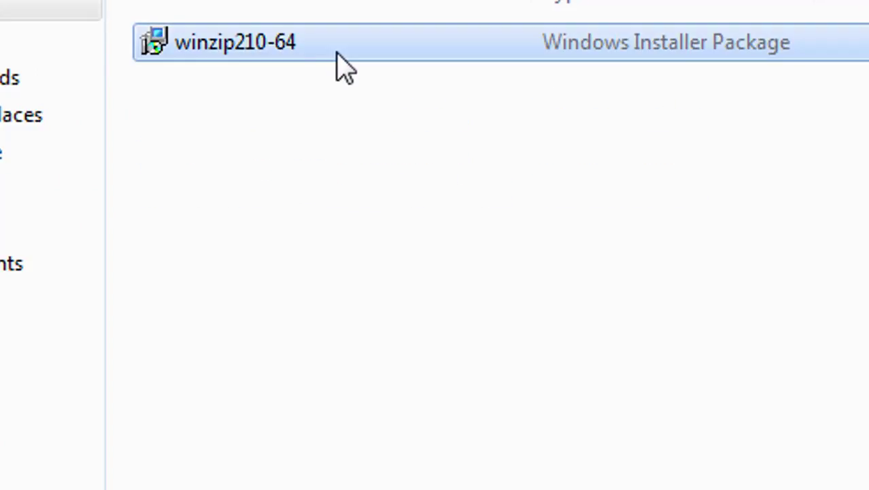
double_click(336, 52)
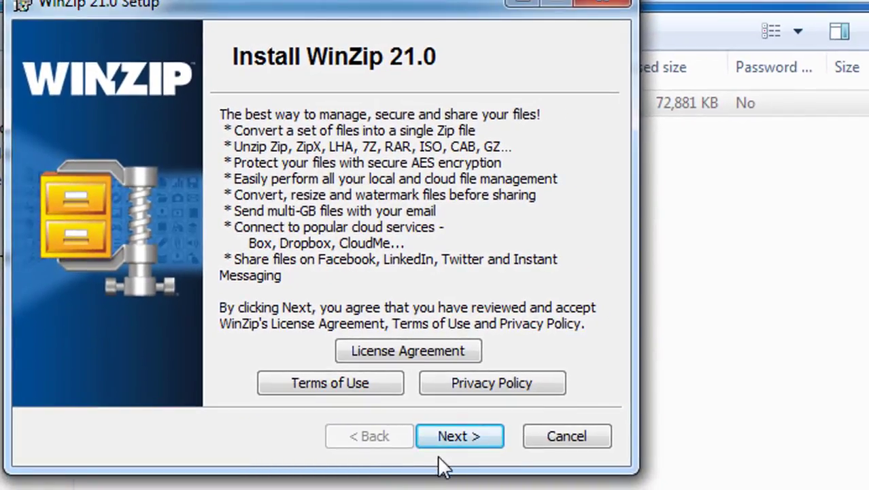
Install WinZip 21.0 to the default folder as Typical, declining usage data collection
click(455, 439)
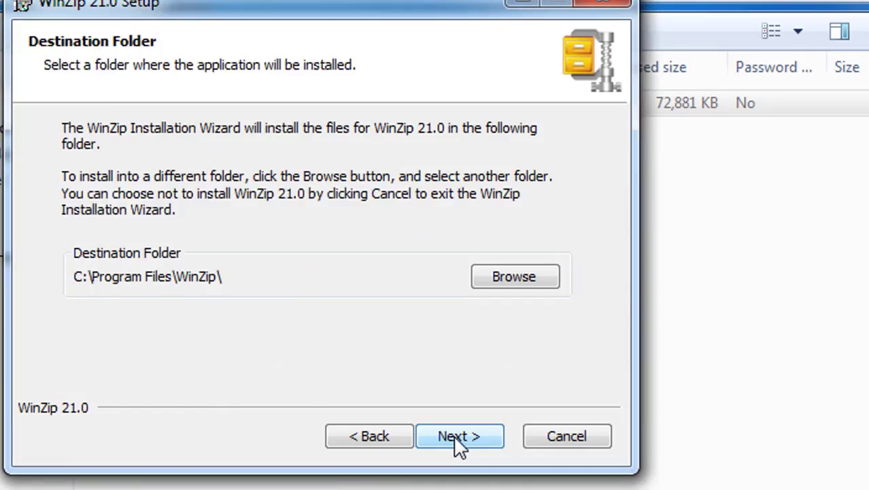
click(459, 439)
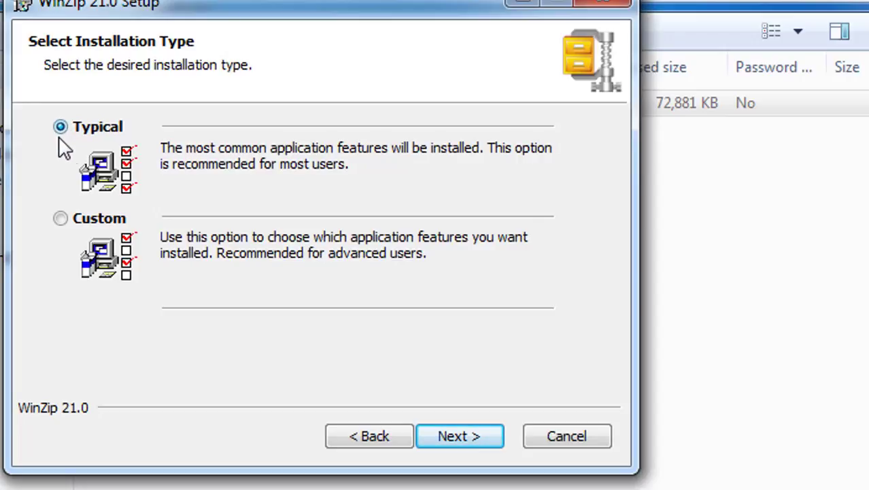
click(445, 439)
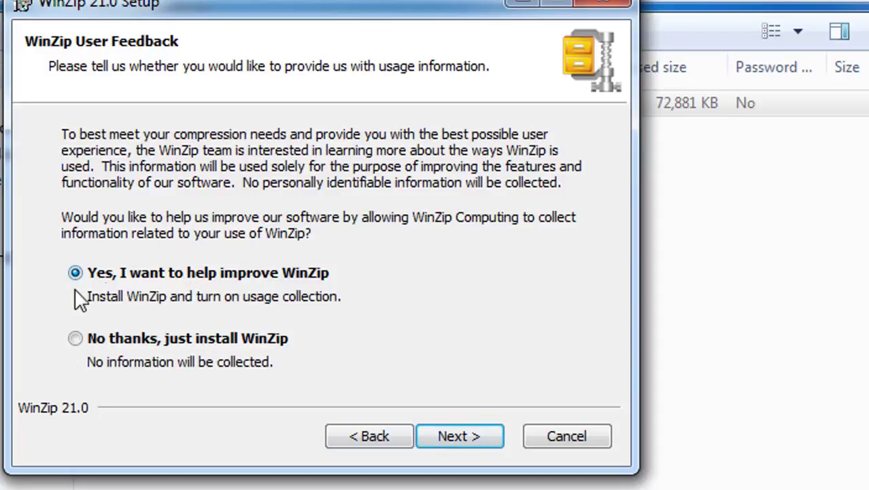
click(78, 339)
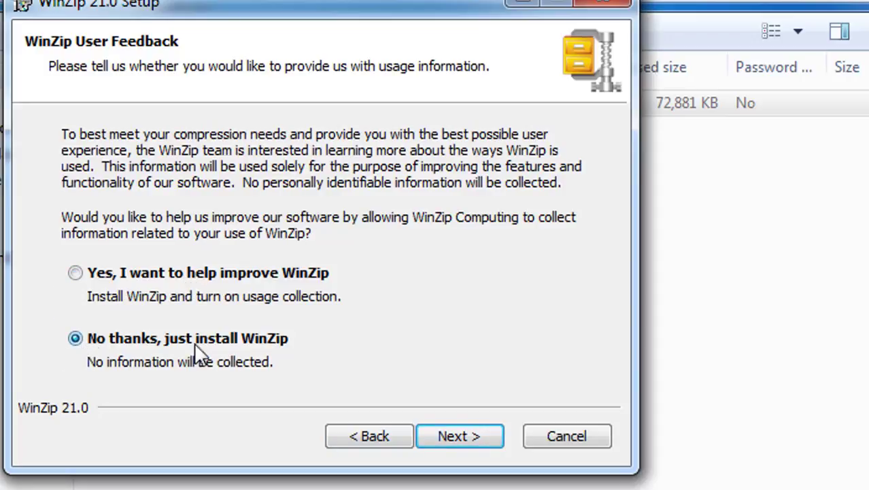
click(452, 455)
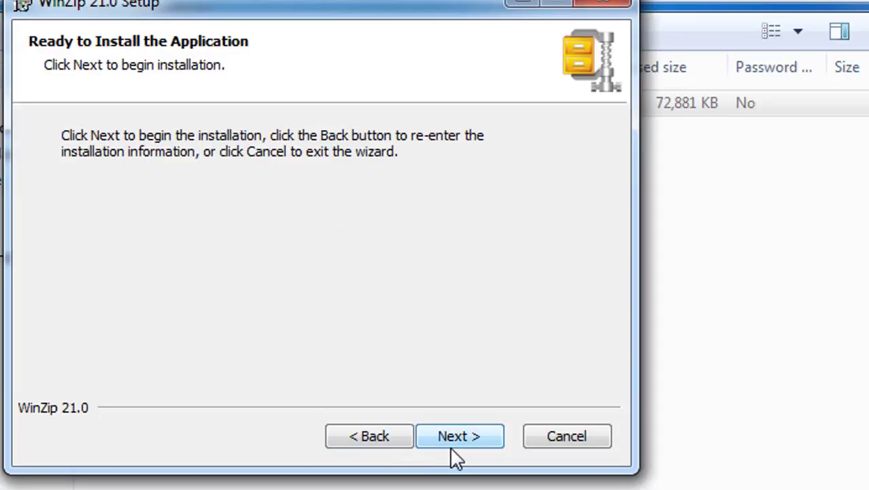
click(449, 446)
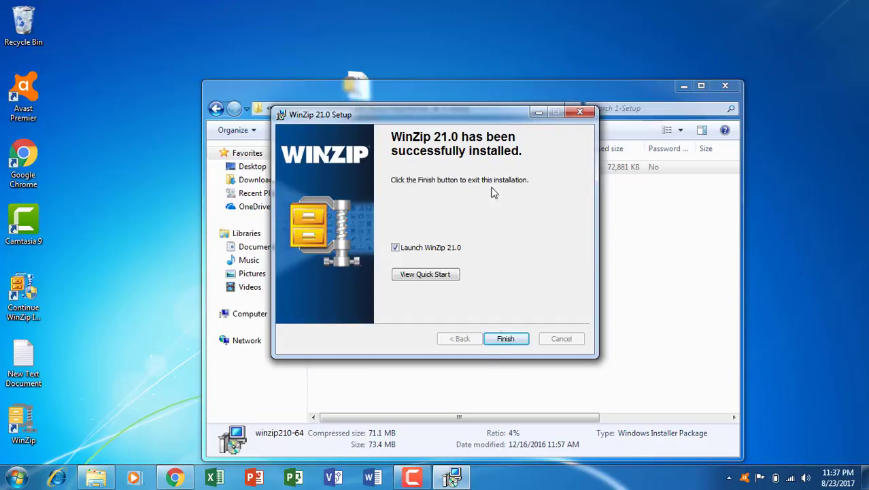
Finish setup to launch WinZip 21, then bring the 1-Setup folder window back
click(508, 339)
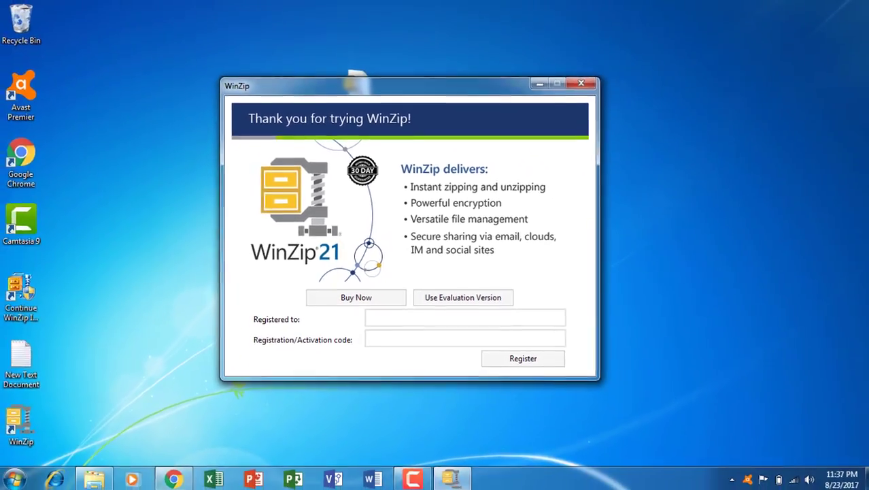
mouse_move(97, 469)
click(82, 412)
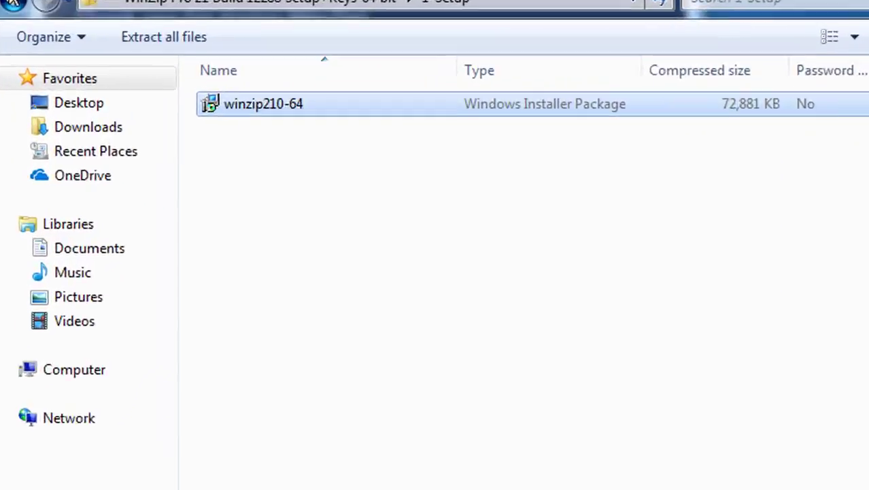
Open '2- Instructions+Keys' in Notepad, select the Registered to name, and return to WinZip
click(216, 108)
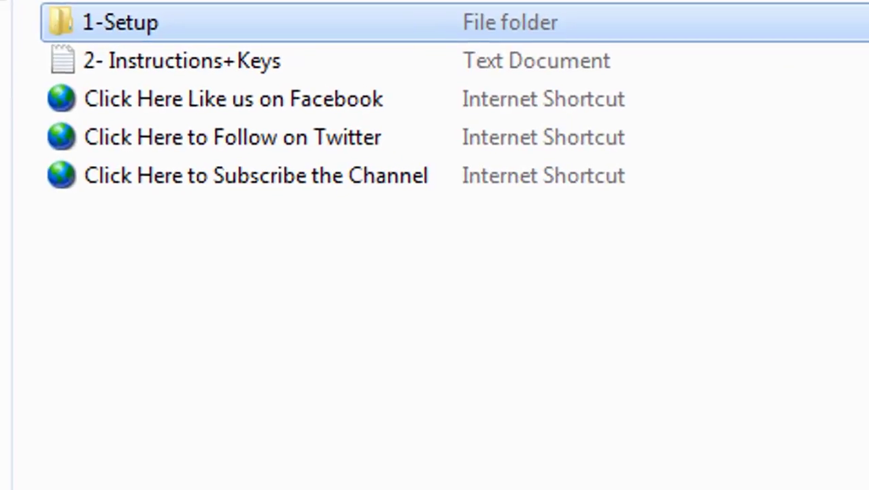
double_click(212, 68)
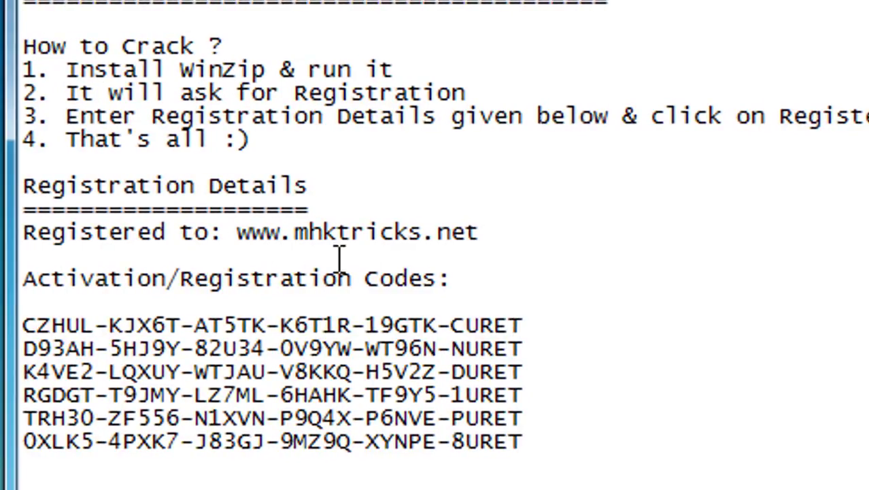
drag(499, 232, 243, 235)
key(ctrl+c)
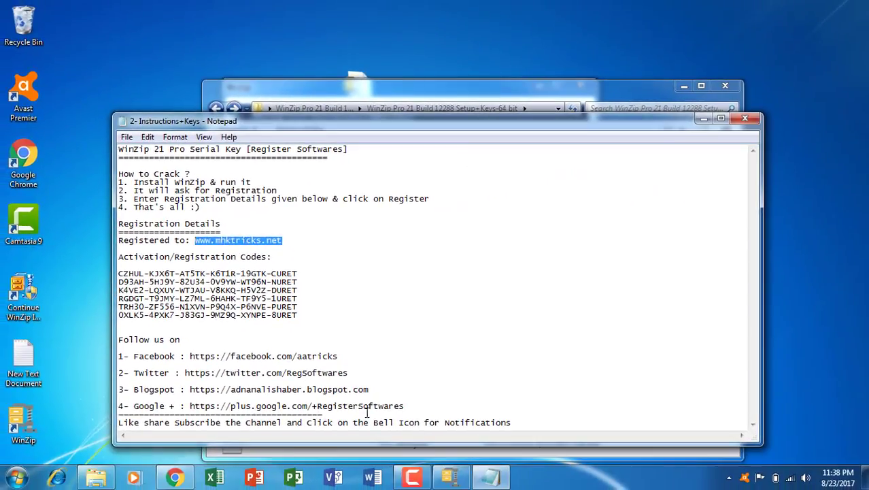
click(466, 478)
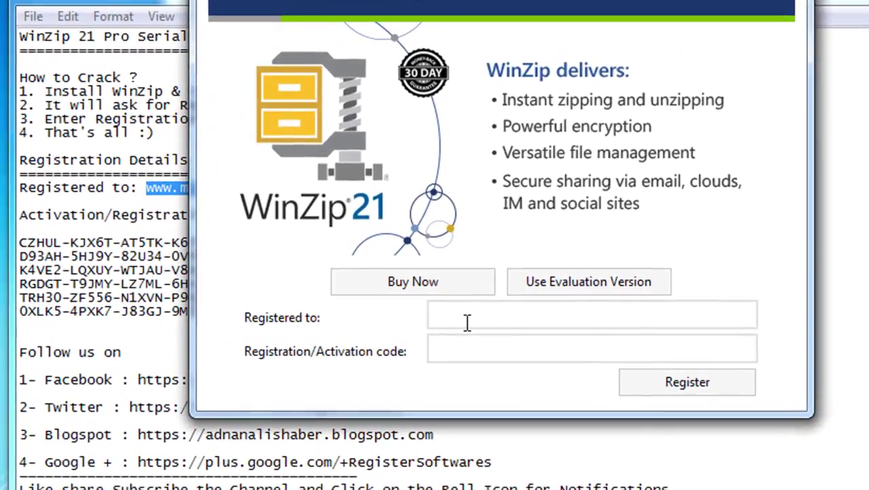
Register WinZip with the pasted licensee name and the second activation code from the notes
click(467, 322)
key(ctrl+v)
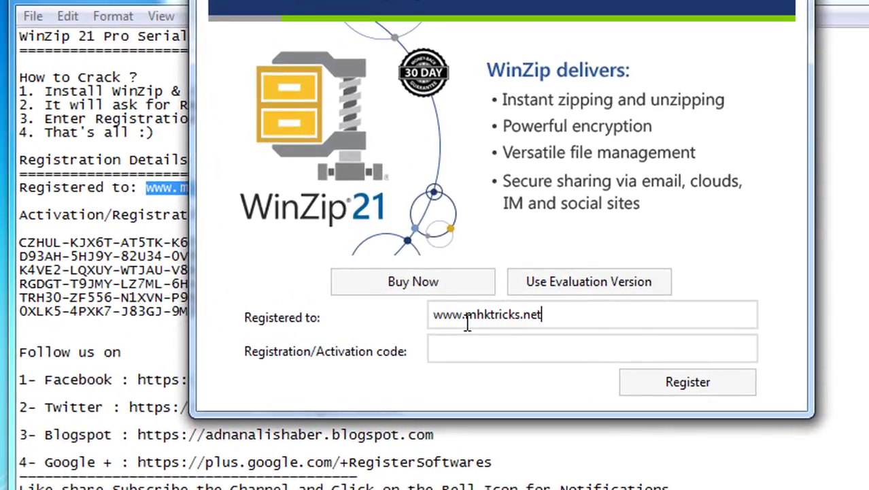
click(112, 294)
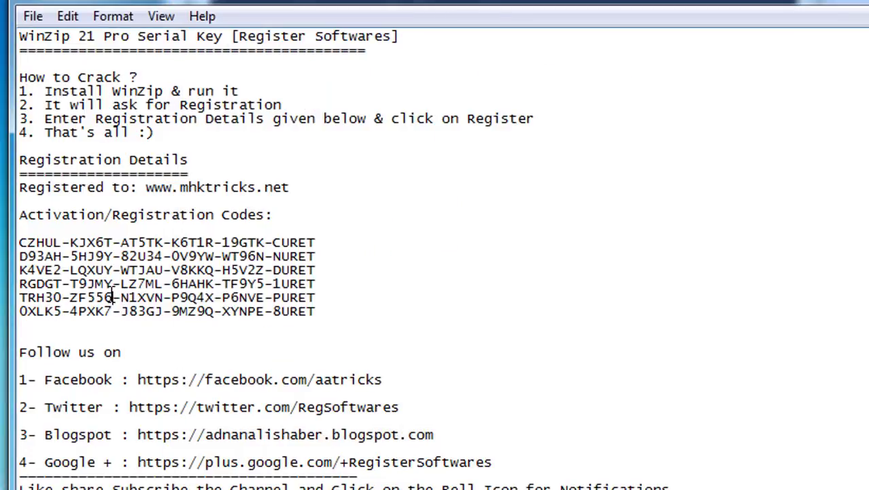
click(333, 245)
key(shift+Home)
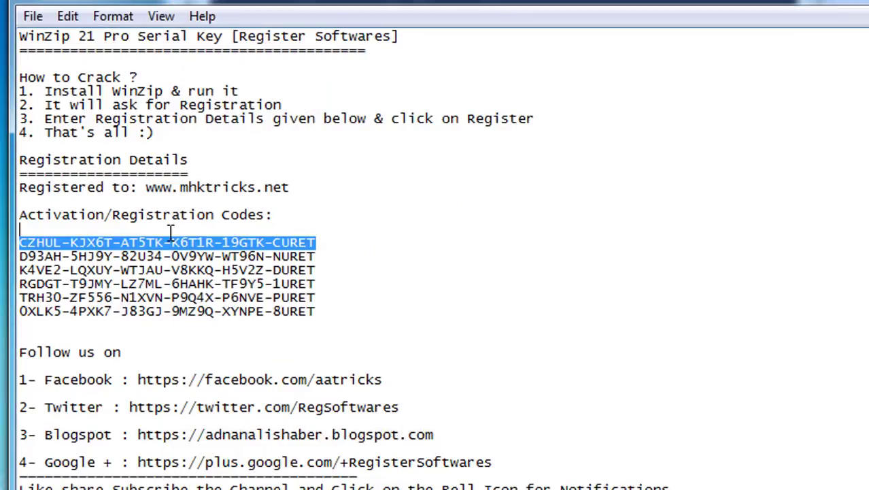
drag(315, 257, 11, 261)
key(ctrl+c)
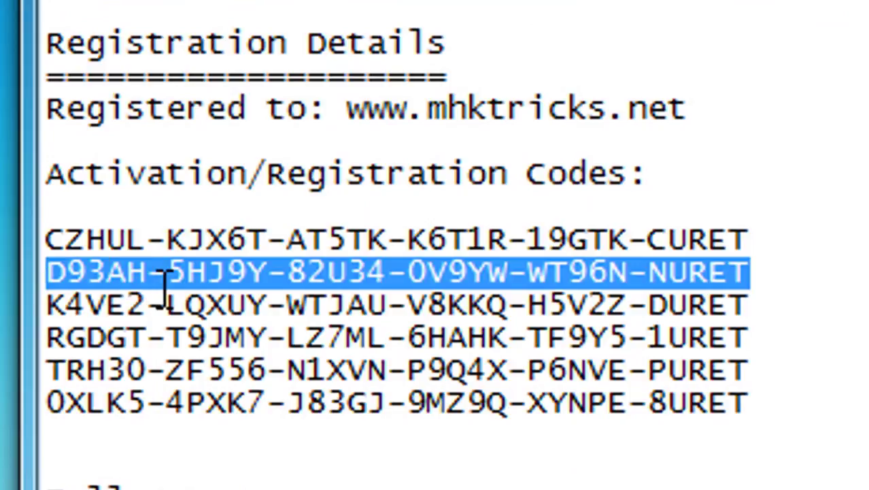
key(alt+Tab)
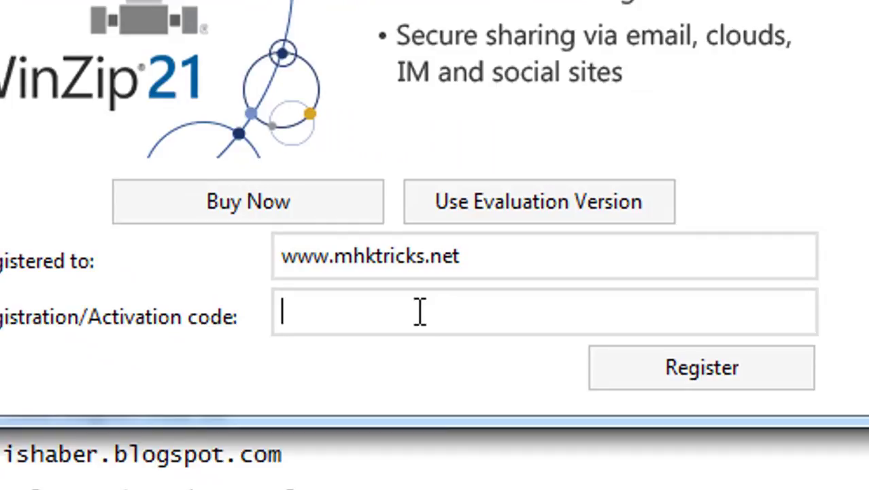
key(ctrl+v)
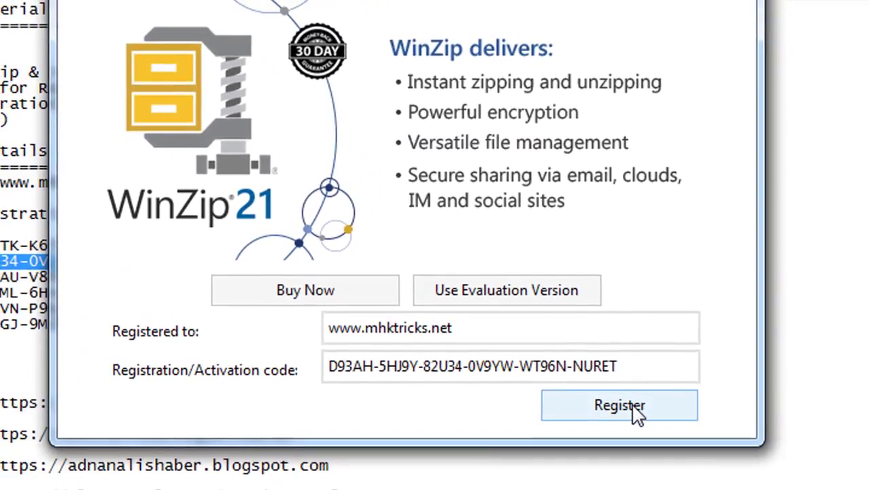
click(634, 409)
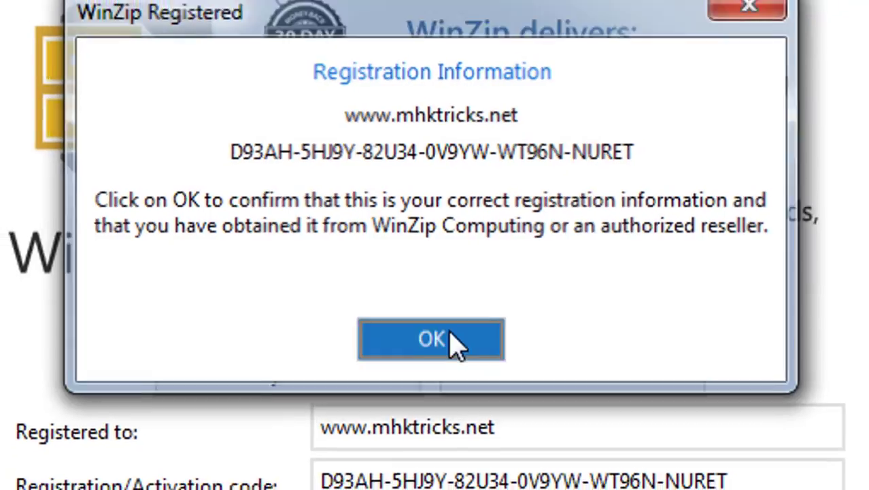
click(454, 341)
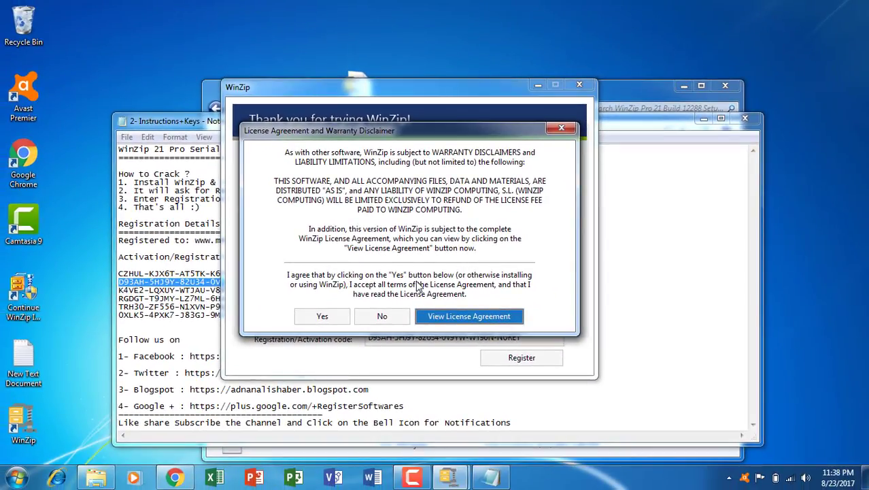
Accept the license agreement, then minimize the Notepad and archive folder windows
click(321, 317)
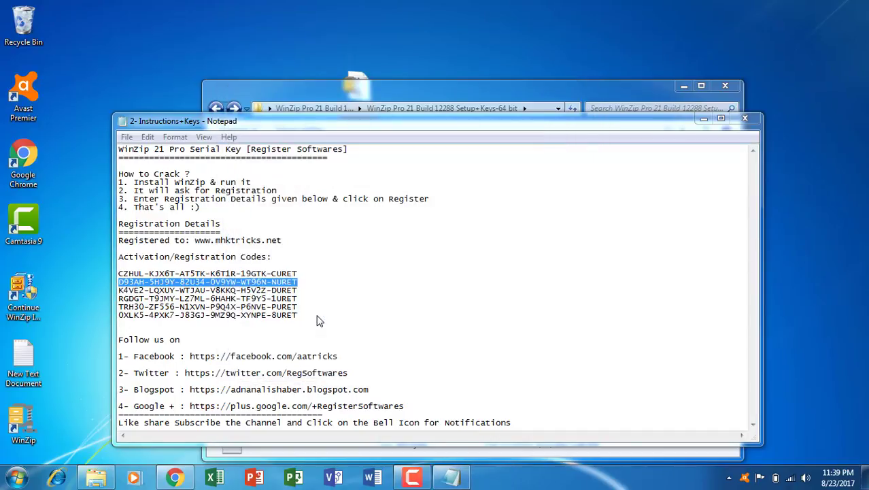
click(453, 481)
click(453, 480)
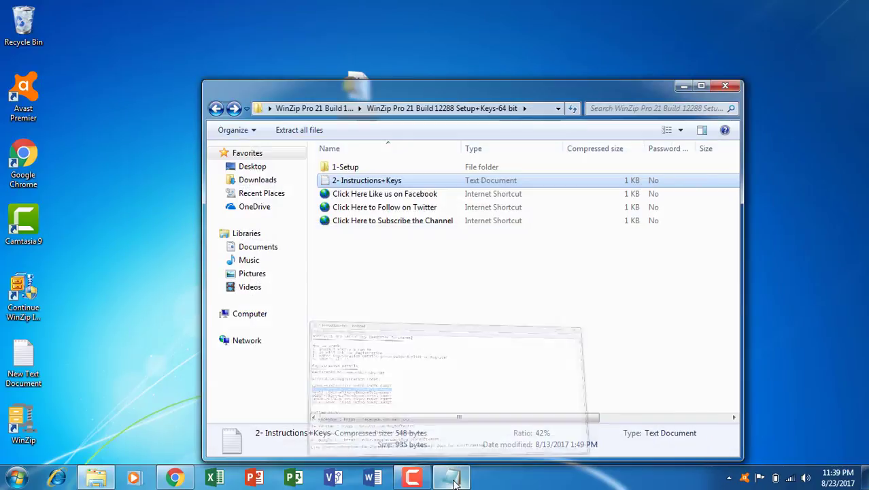
click(682, 86)
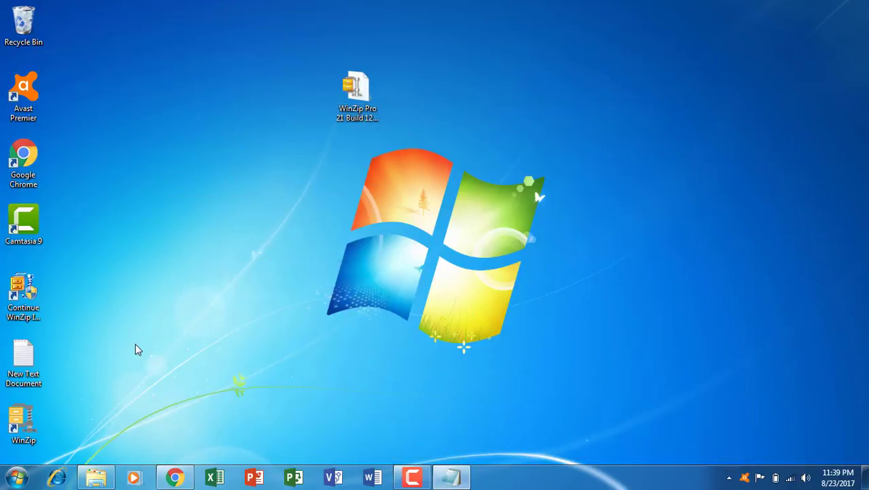
Launch WinZip from the desktop and verify Help > About shows the Pro licence details
double_click(24, 439)
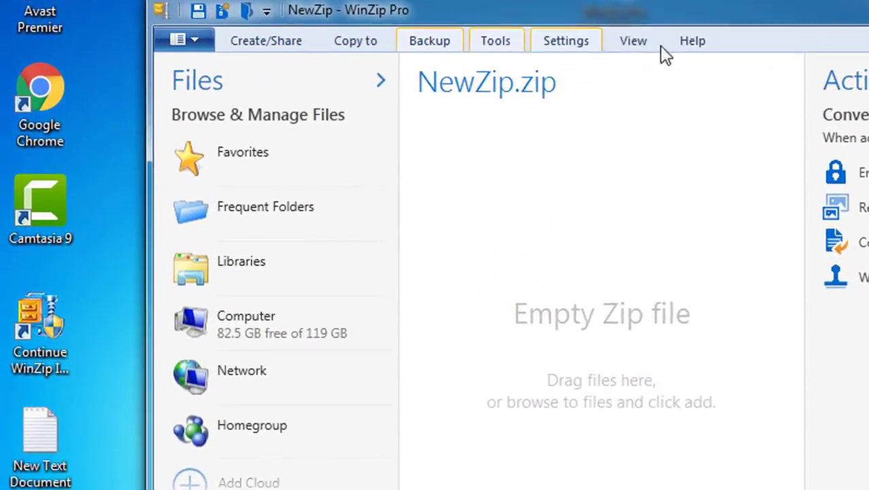
click(706, 49)
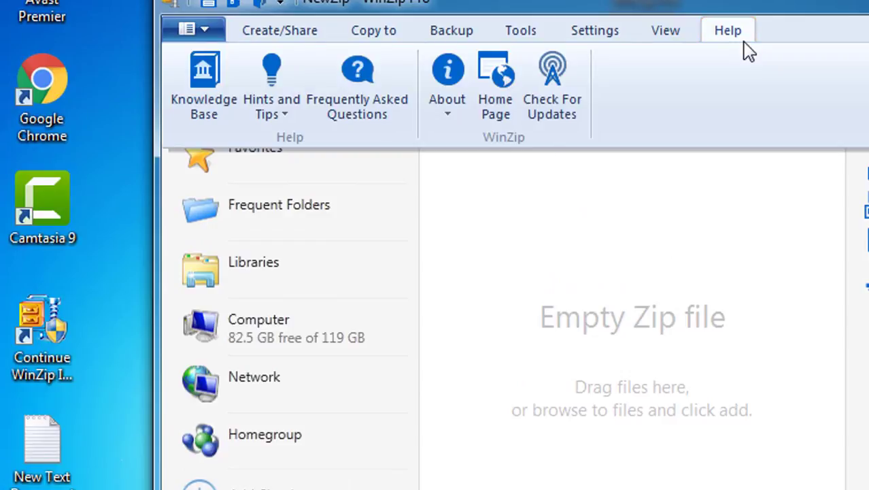
click(458, 98)
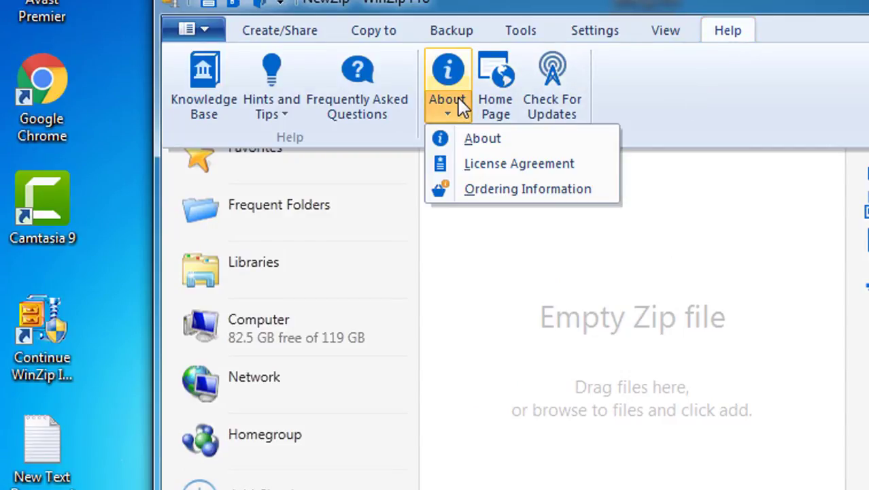
click(487, 143)
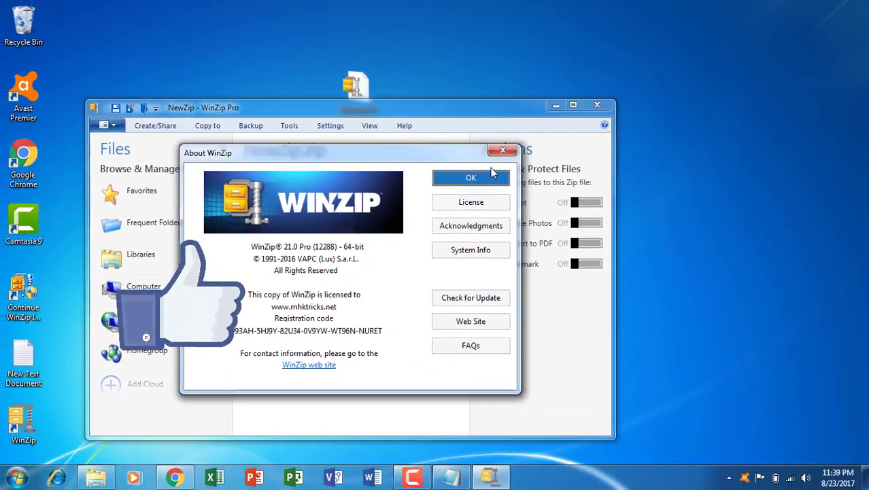
click(674, 68)
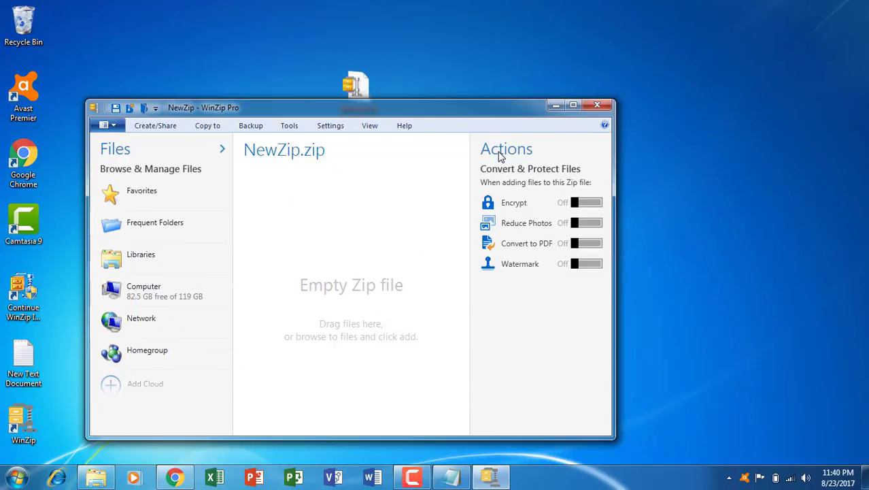